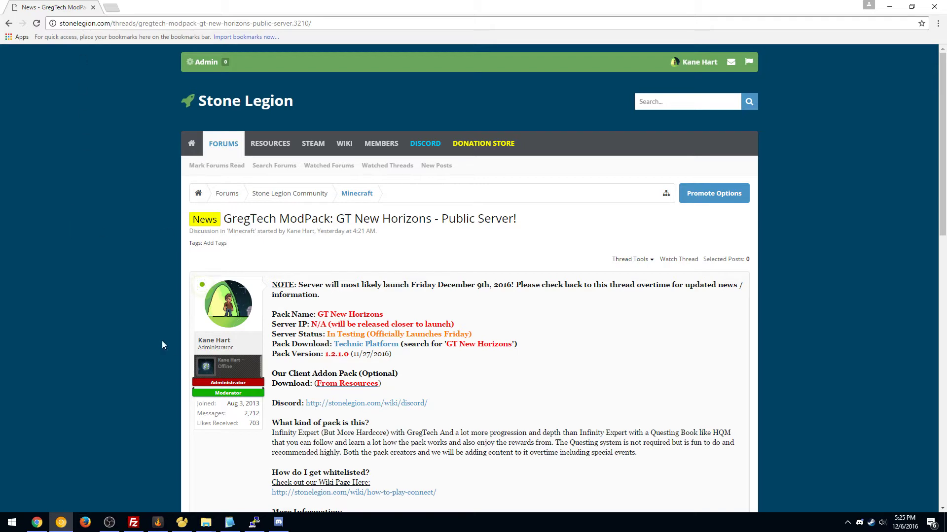
Download the Technic launcher and copy it onto the desktop, replacing the existing file
{"action": "left_click", "coordinate": [366, 344]}
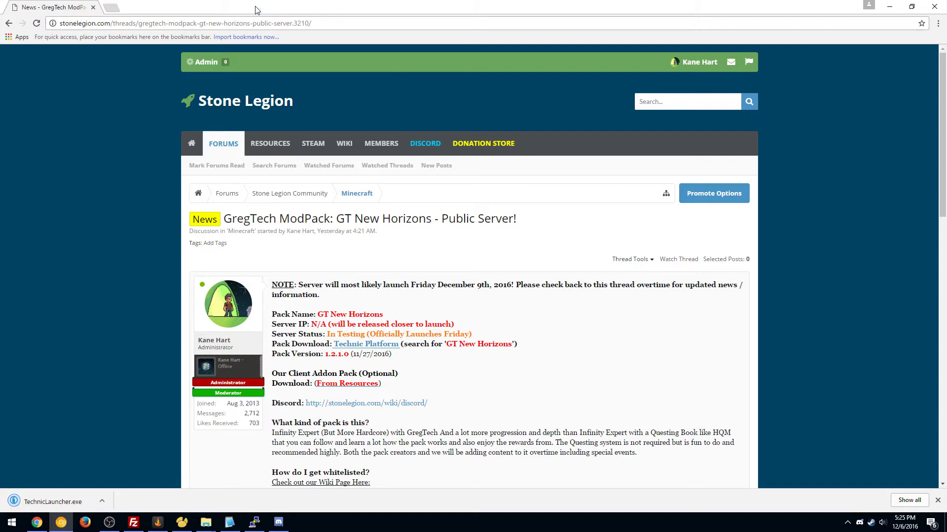
{"action": "left_click_drag", "start_coordinate": [212, 9], "coordinate": [351, 73]}
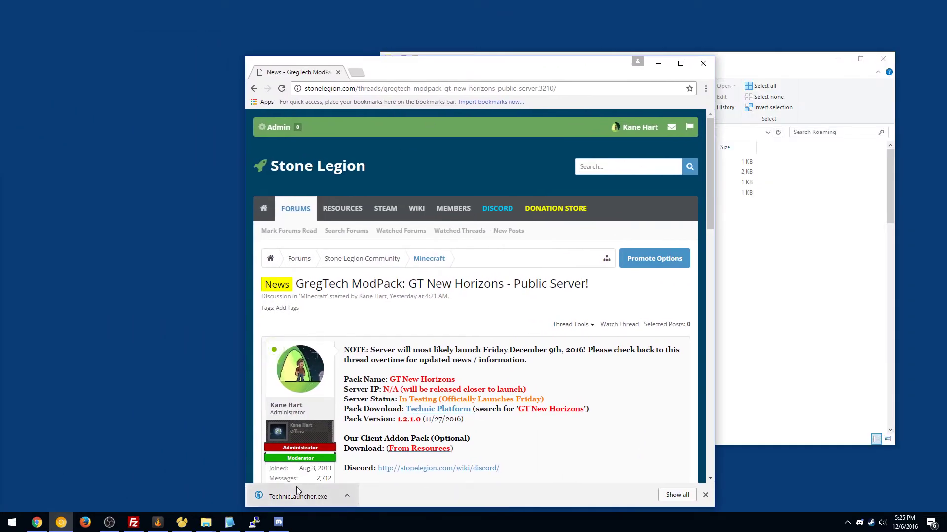
{"action": "left_click_drag", "start_coordinate": [293, 490], "coordinate": [138, 95]}
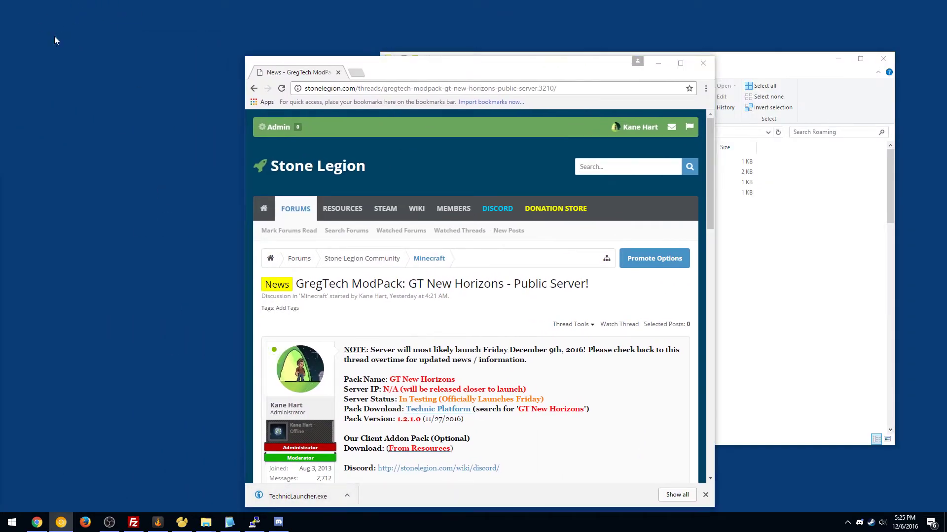
{"action": "left_click", "coordinate": [886, 61]}
{"action": "left_click", "coordinate": [885, 61]}
{"action": "left_click", "coordinate": [489, 193]}
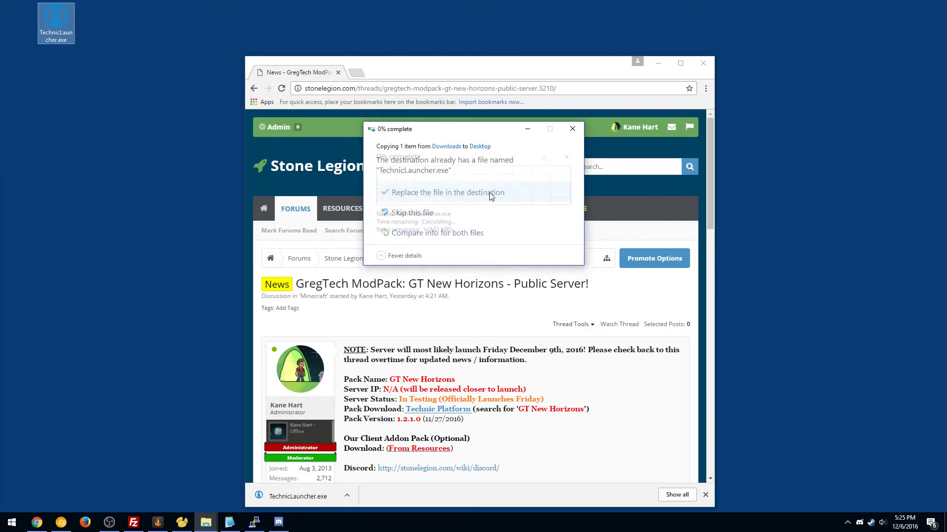
Rename the desktop launcher to Bob.exe and run it despite the security warning
{"action": "left_click_drag", "start_coordinate": [59, 15], "coordinate": [36, 16]}
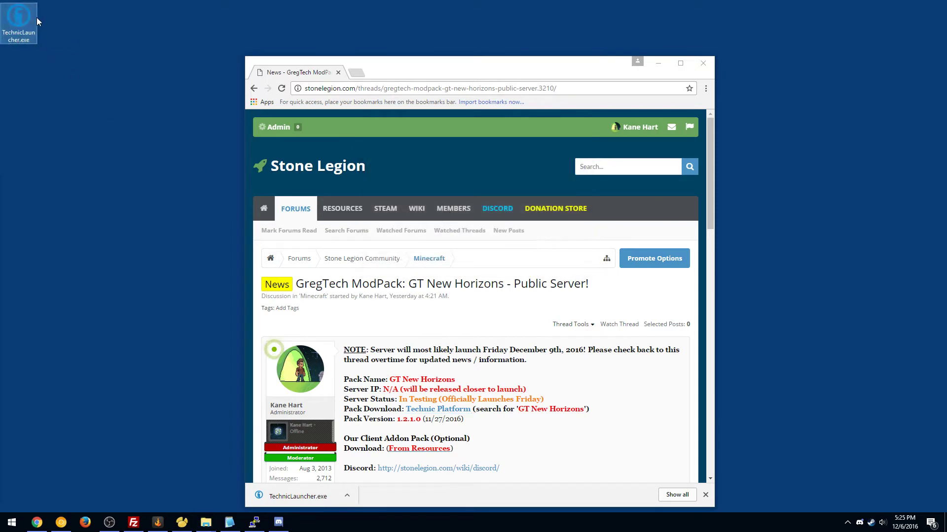
{"action": "left_click", "coordinate": [23, 39]}
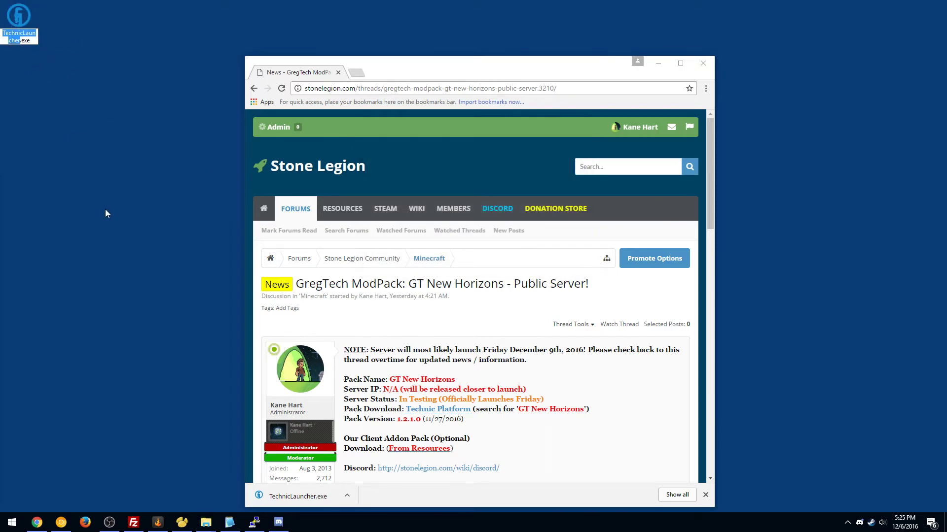
{"action": "type", "text": "Bob"}
{"action": "key", "text": "Return"}
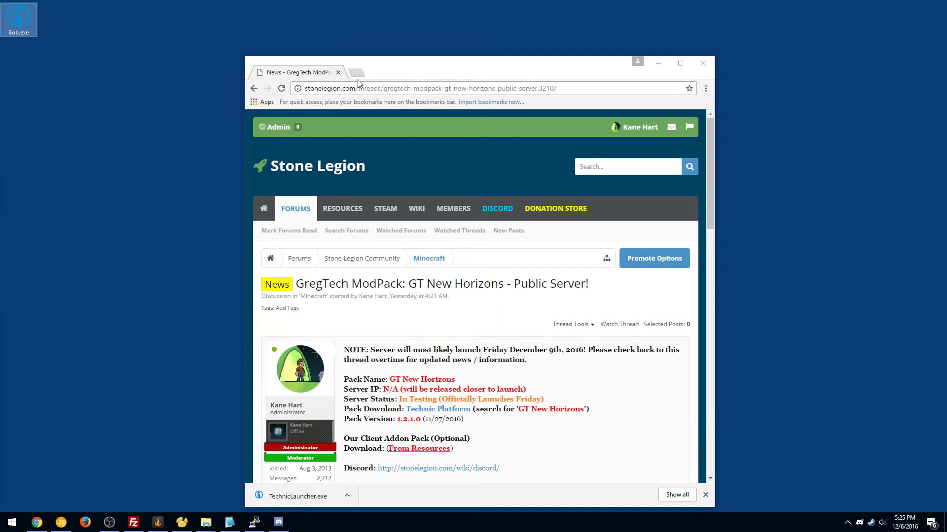
{"action": "double_click", "coordinate": [32, 12]}
{"action": "left_click", "coordinate": [518, 272]}
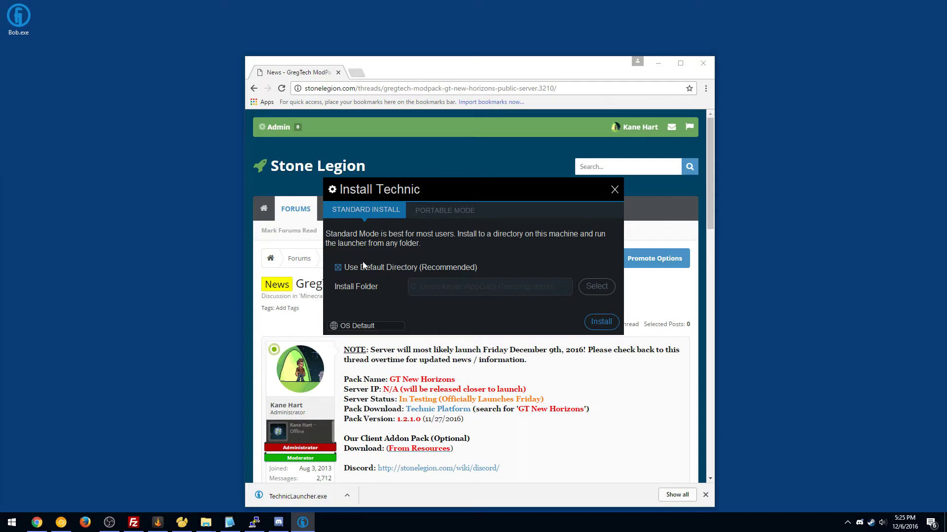
Install to the default directory, then log in with the account e-mail and password, ticking Remember this account
{"action": "left_click", "coordinate": [602, 322]}
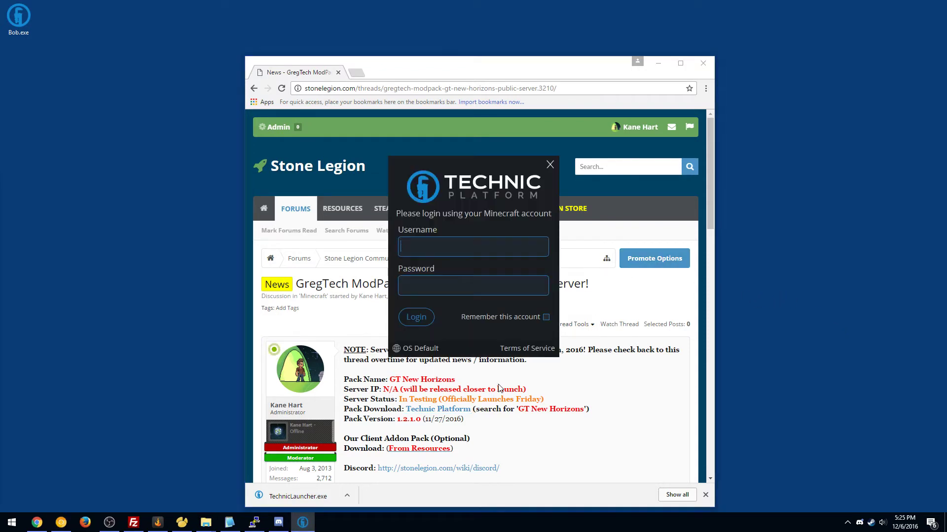
{"action": "key", "text": "Tab"}
{"action": "type", "text": "************"}
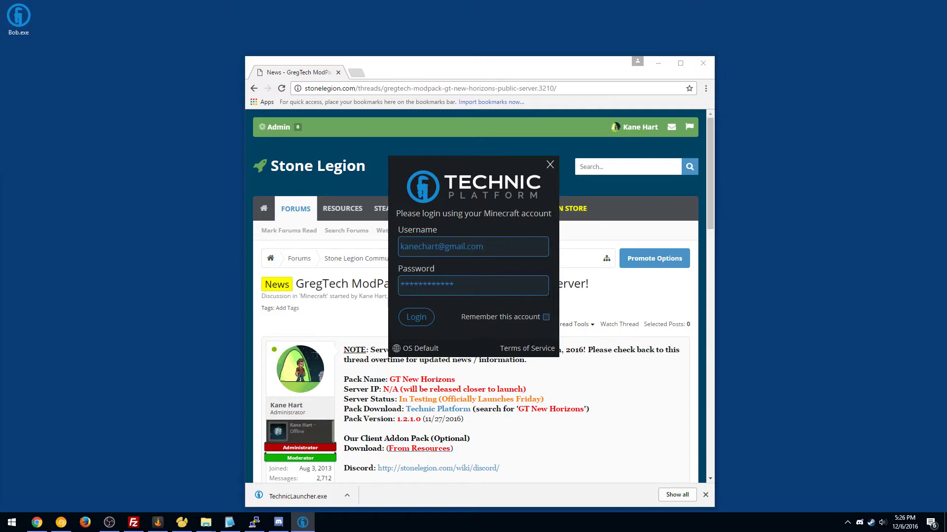
{"action": "left_click", "coordinate": [546, 317]}
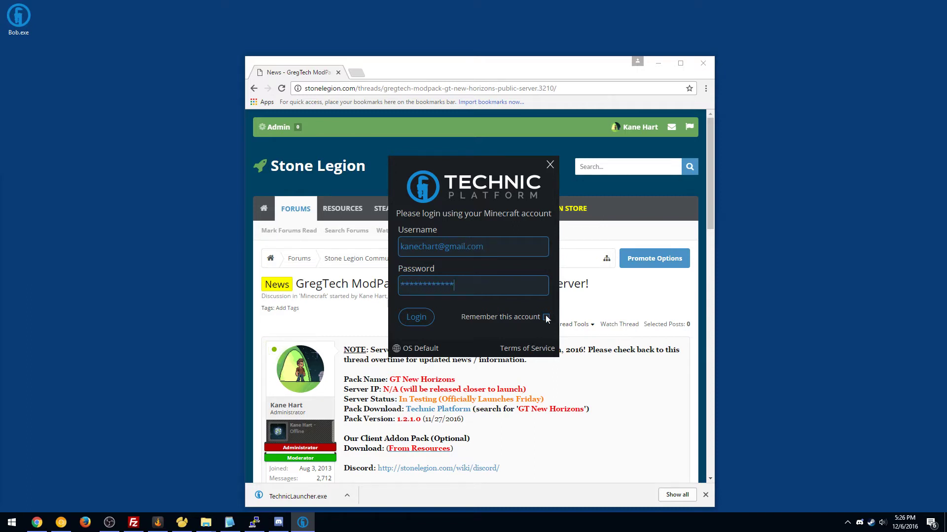
{"action": "left_click", "coordinate": [419, 320]}
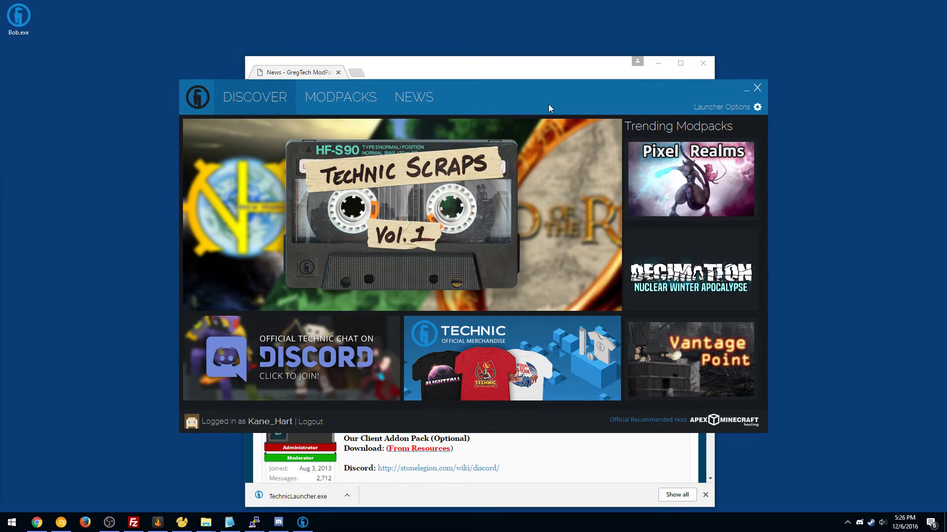
Set Memory to 6 GB under Java Settings in Launcher Options, then close the dialog
{"action": "left_click", "coordinate": [719, 109]}
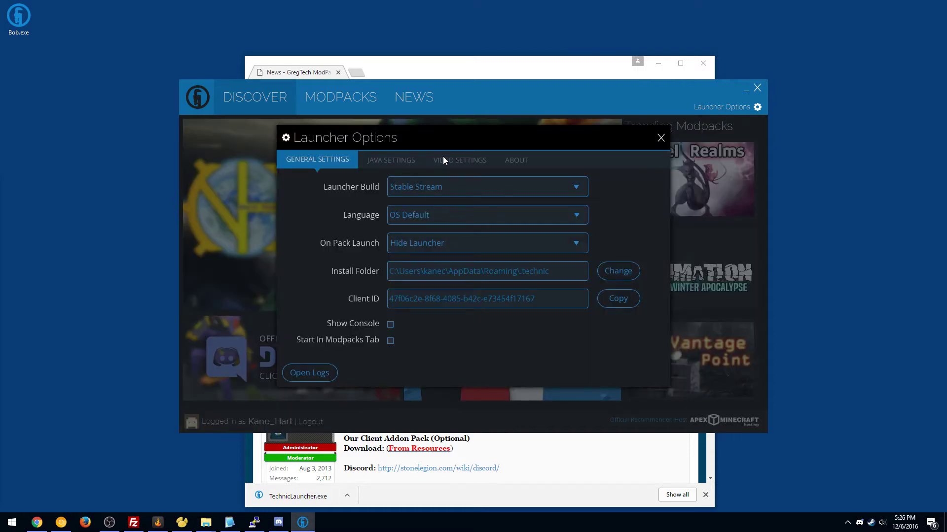
{"action": "left_click", "coordinate": [398, 159]}
{"action": "left_click", "coordinate": [468, 217]}
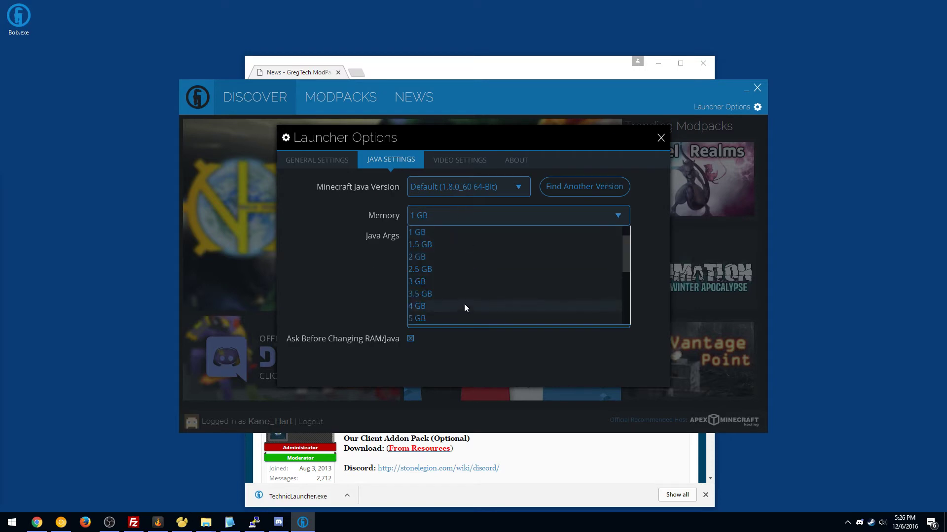
{"action": "scroll", "coordinate": [464, 307], "scroll_direction": "down", "scroll_amount": 2}
{"action": "left_click", "coordinate": [429, 294]}
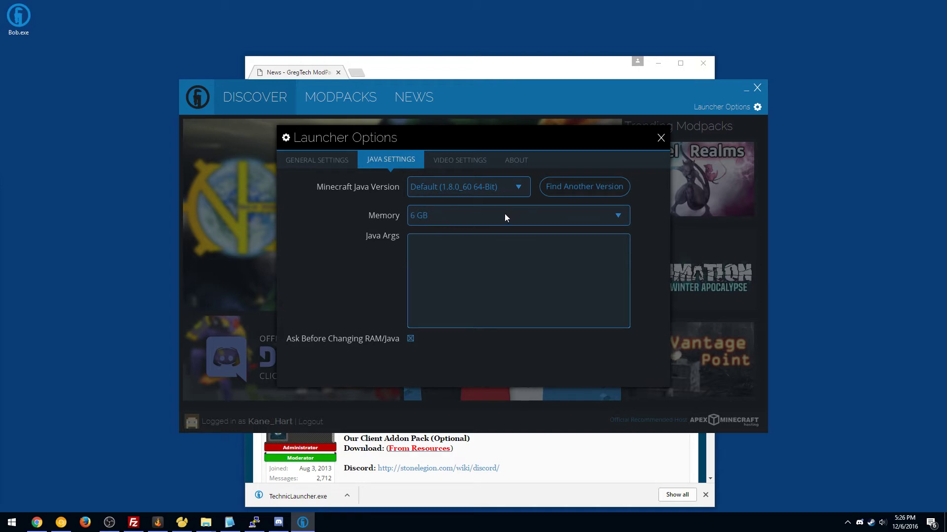
{"action": "left_click", "coordinate": [447, 219]}
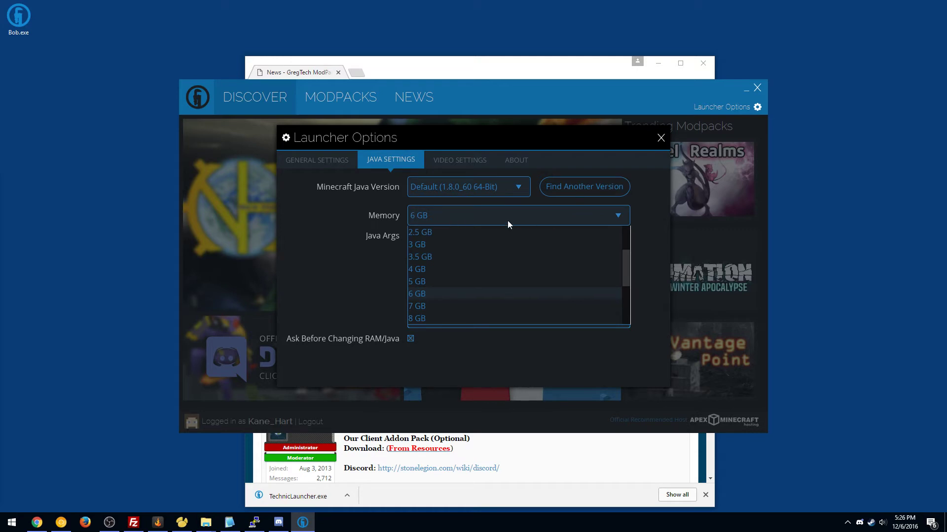
{"action": "left_click", "coordinate": [454, 214]}
{"action": "left_click", "coordinate": [454, 214]}
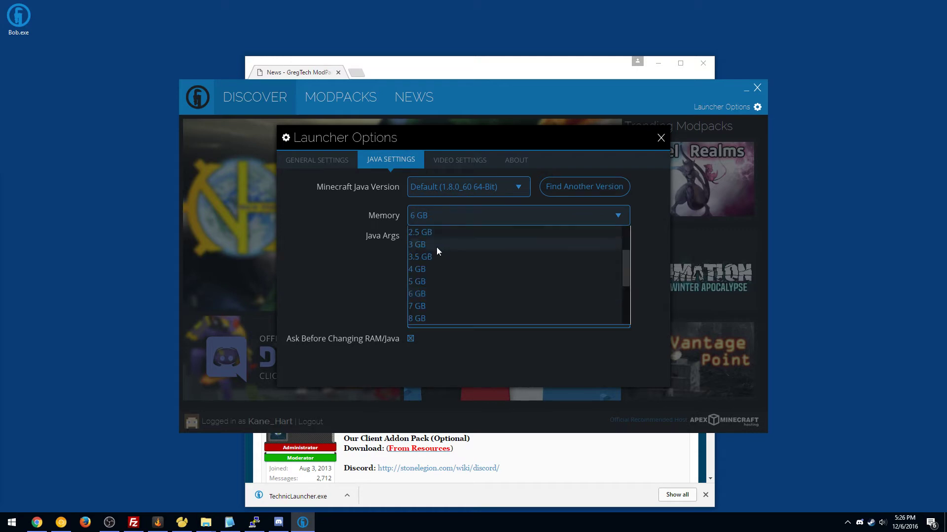
{"action": "left_click", "coordinate": [438, 294]}
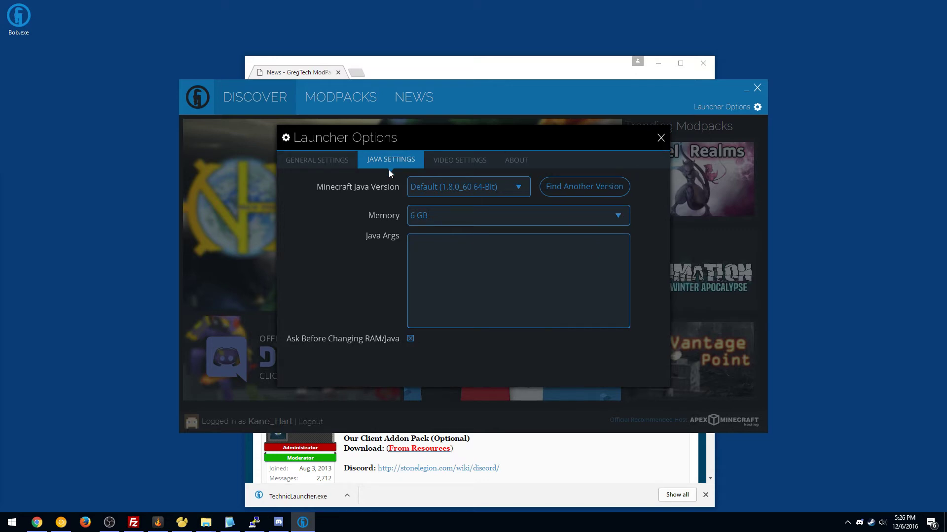
{"action": "left_click", "coordinate": [336, 166]}
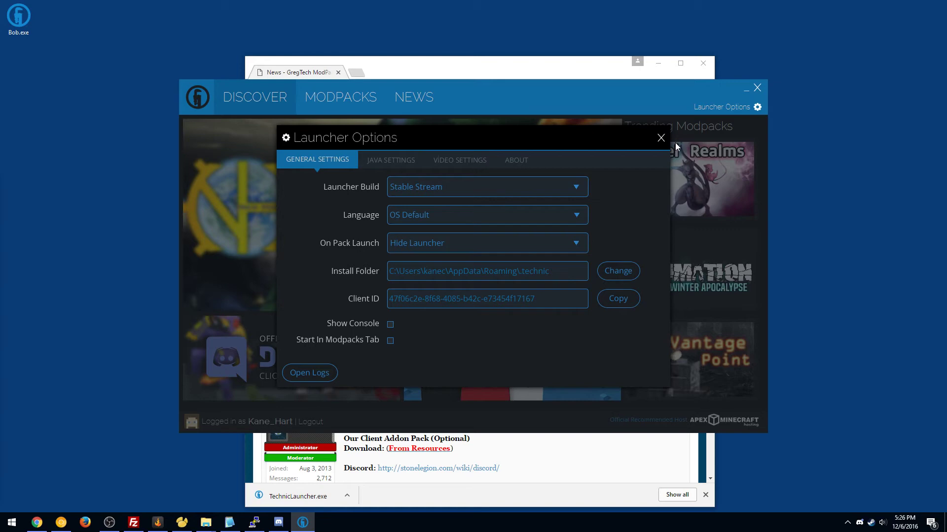
{"action": "left_click", "coordinate": [661, 138]}
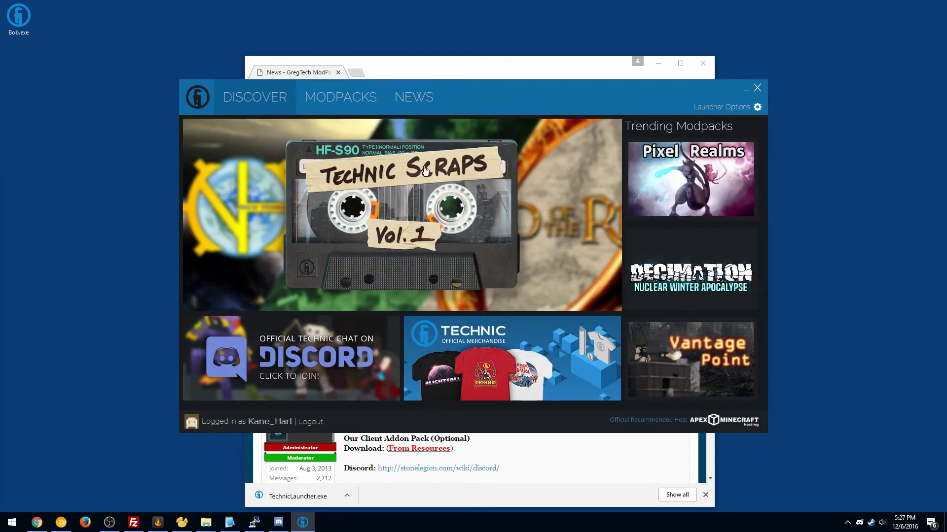
Search the Modpacks tab for 'GT New' and install GT New Horizons
{"action": "left_click", "coordinate": [335, 96]}
{"action": "left_click", "coordinate": [234, 124]}
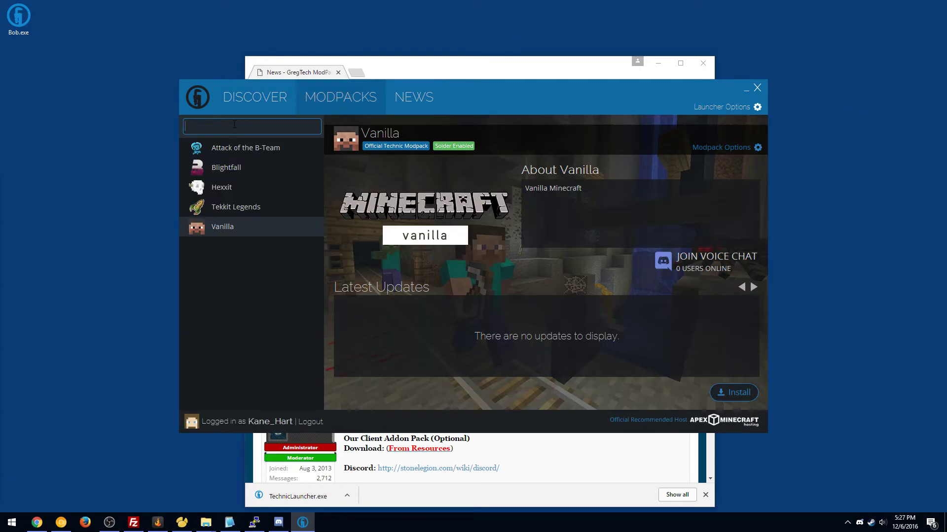
{"action": "type", "text": "GT New"}
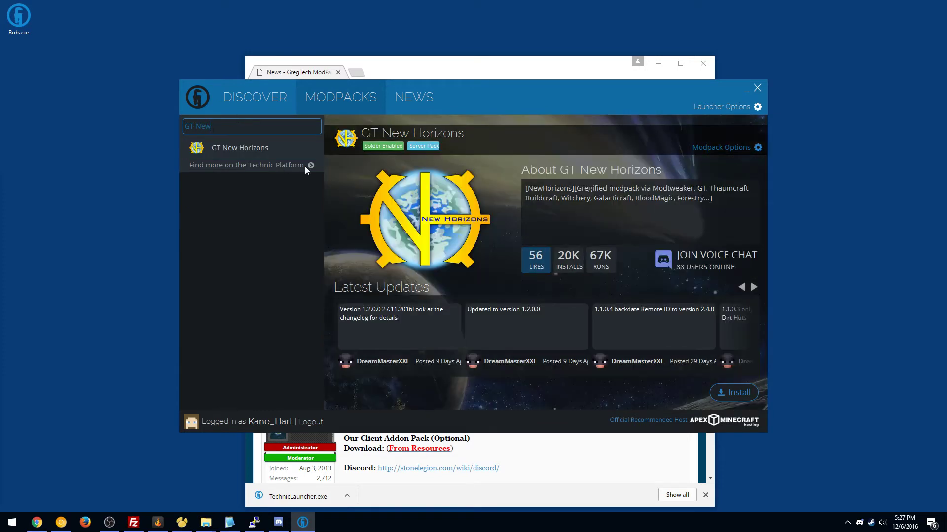
{"action": "left_click", "coordinate": [739, 392]}
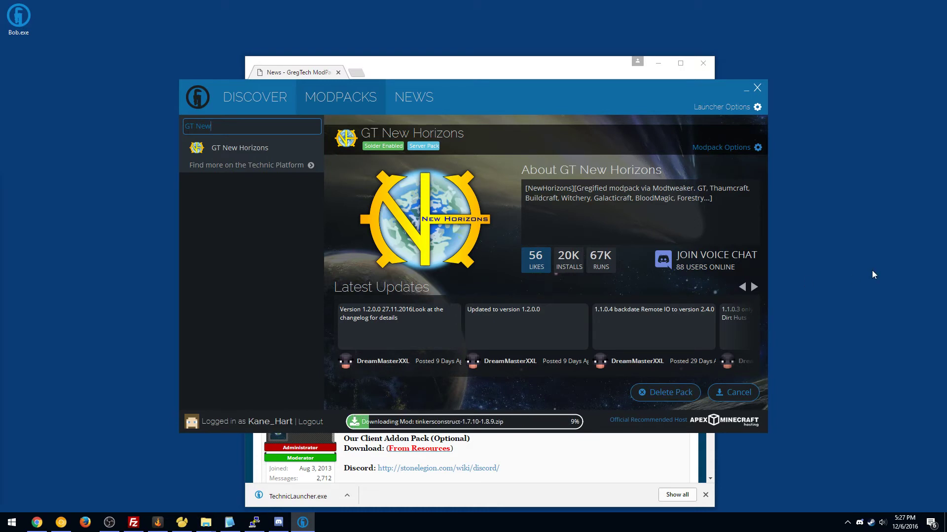
Maximize Chrome and download GTNH-Public-0.2.zip from the Stone Legion GT New Horizons Client Addons resource
{"action": "left_click", "coordinate": [494, 69]}
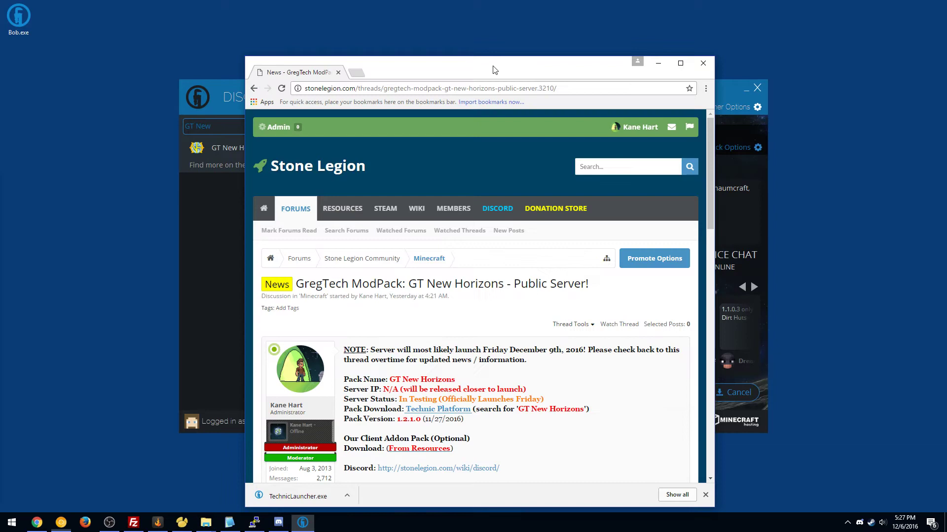
{"action": "left_click_drag", "start_coordinate": [494, 70], "coordinate": [493, 0]}
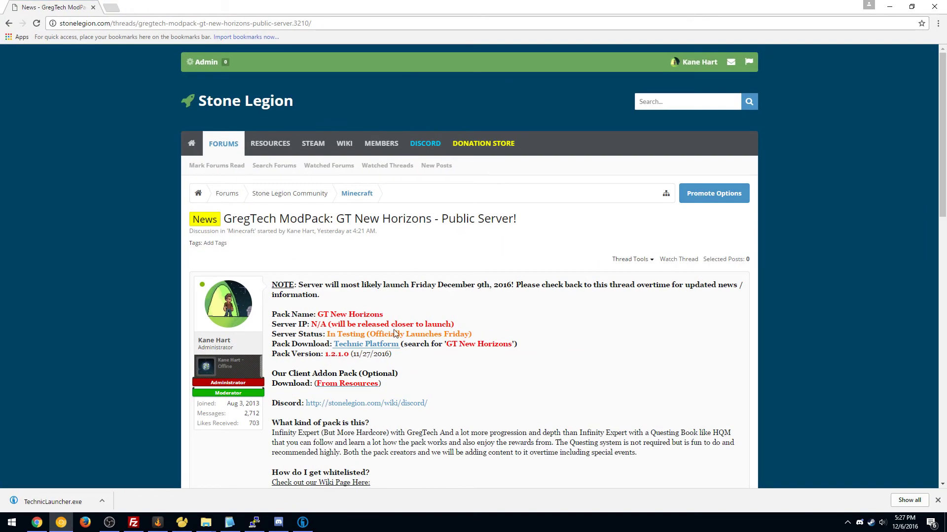
{"action": "scroll", "coordinate": [102, 197], "scroll_direction": "down", "scroll_amount": 1}
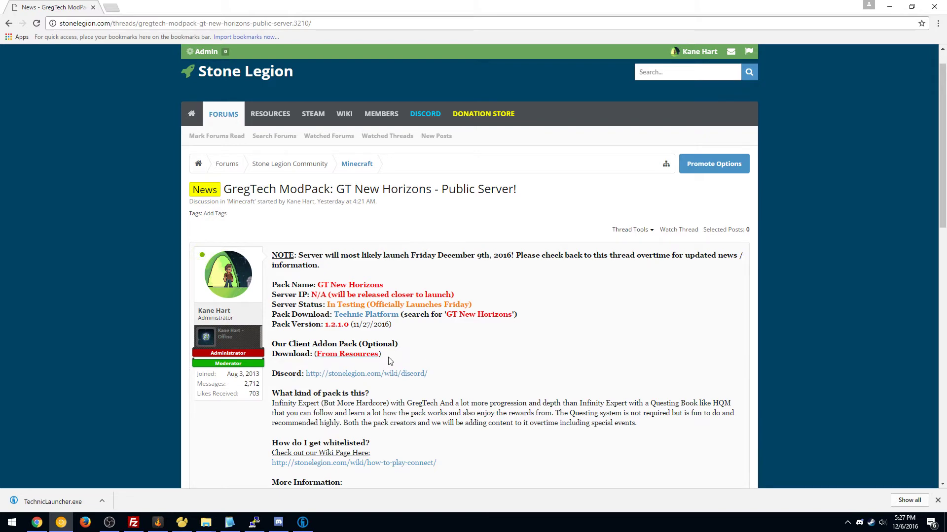
{"action": "left_click", "coordinate": [261, 108]}
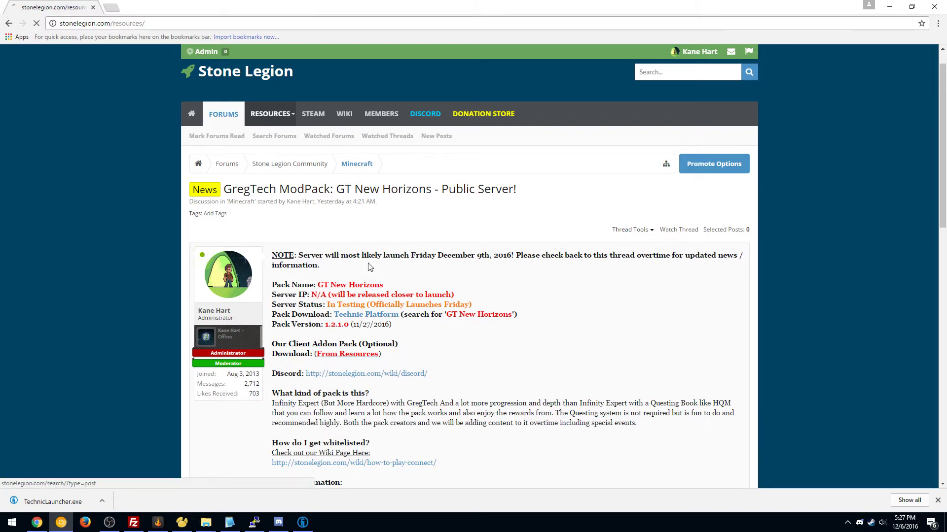
{"action": "left_click", "coordinate": [374, 272]}
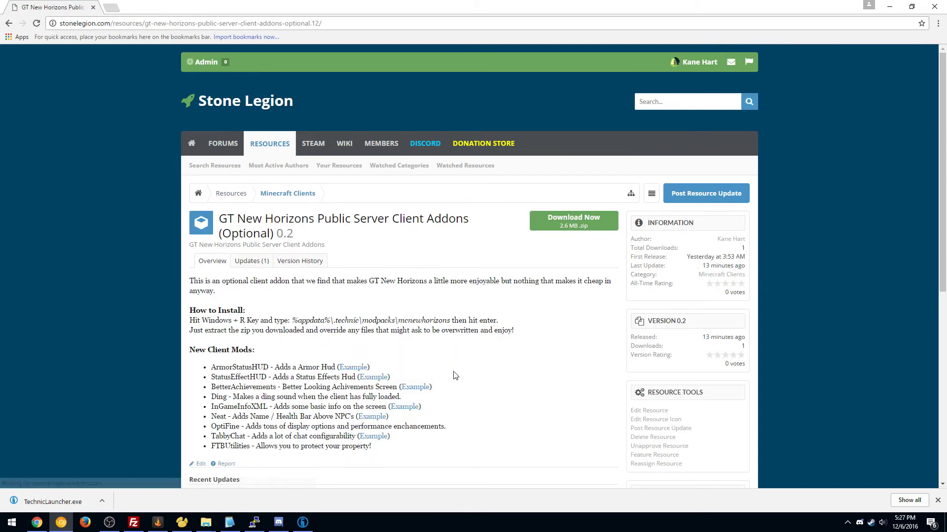
{"action": "left_click", "coordinate": [567, 228]}
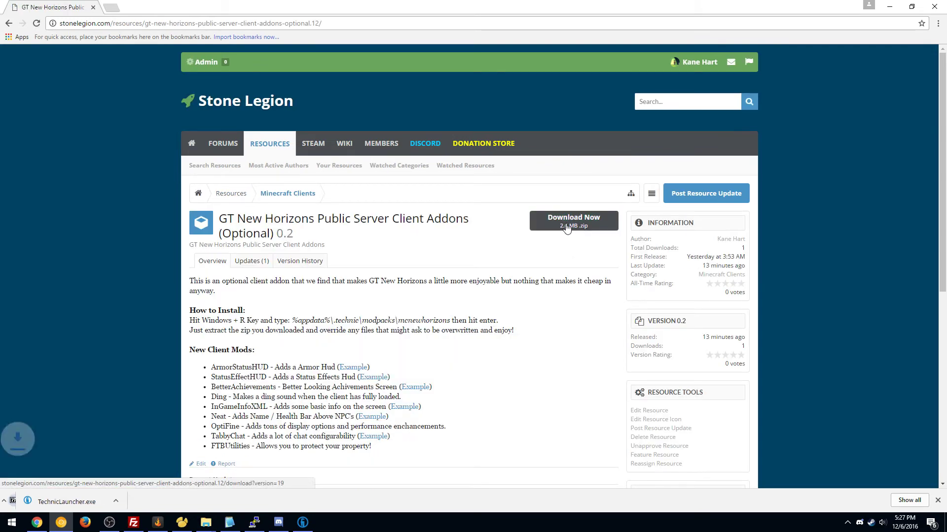
{"action": "scroll", "coordinate": [509, 353], "scroll_direction": "down", "scroll_amount": 2}
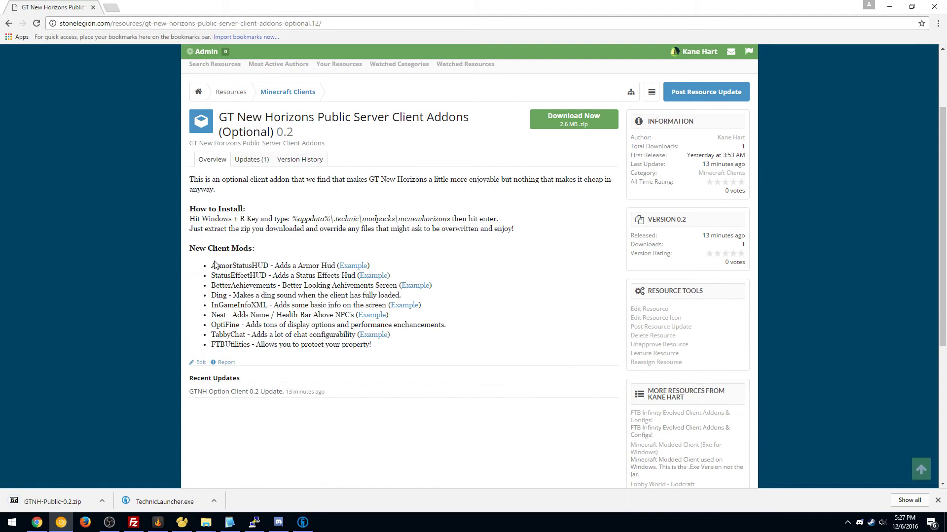
{"action": "left_click_drag", "start_coordinate": [211, 265], "coordinate": [389, 318]}
{"action": "left_click", "coordinate": [371, 347]}
Open GTNH-Public-0.2.zip in 7-Zip and place its small window top-left beside the launcher
{"action": "left_click", "coordinate": [883, 9]}
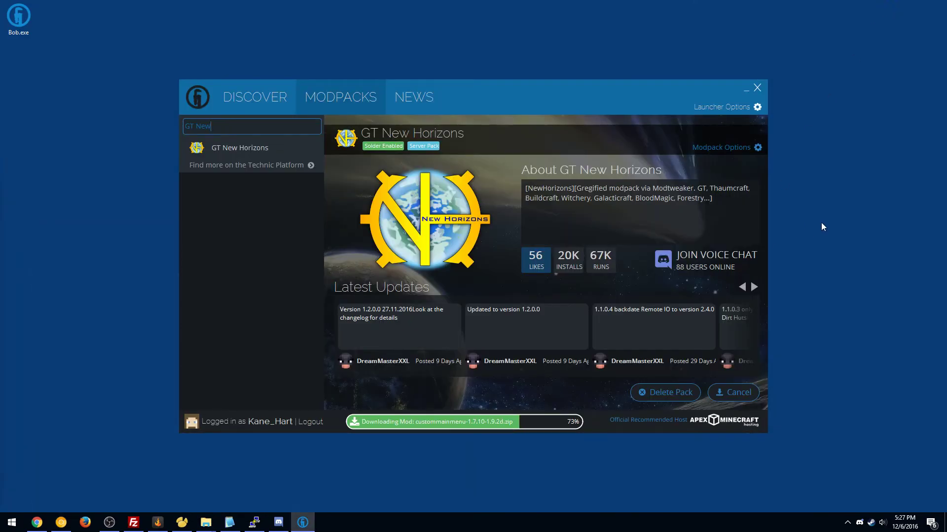
{"action": "left_click", "coordinate": [289, 459]}
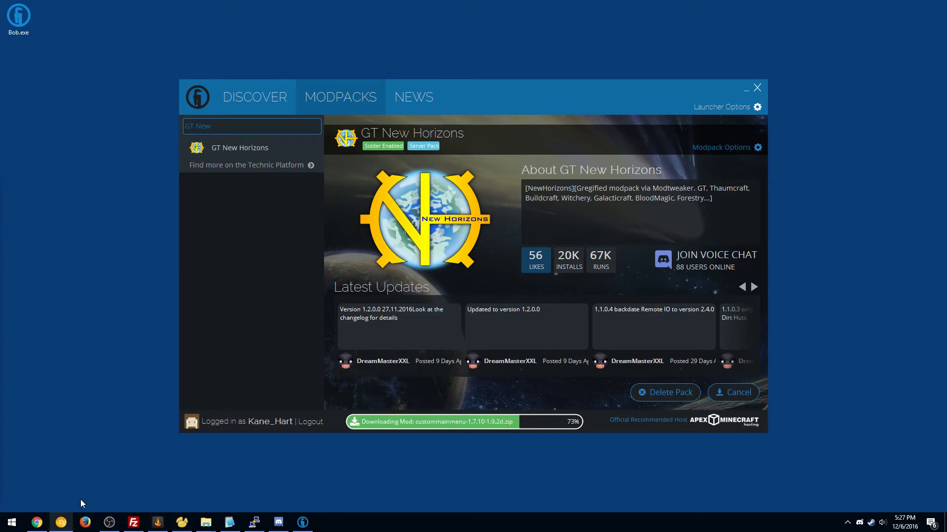
{"action": "left_click", "coordinate": [62, 523]}
{"action": "left_click", "coordinate": [54, 501]}
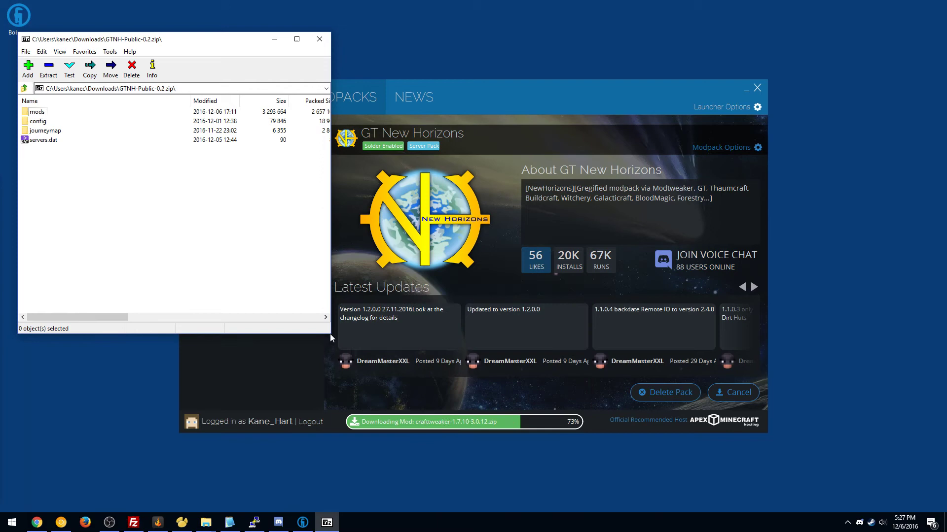
{"action": "left_click_drag", "start_coordinate": [330, 333], "coordinate": [208, 221]}
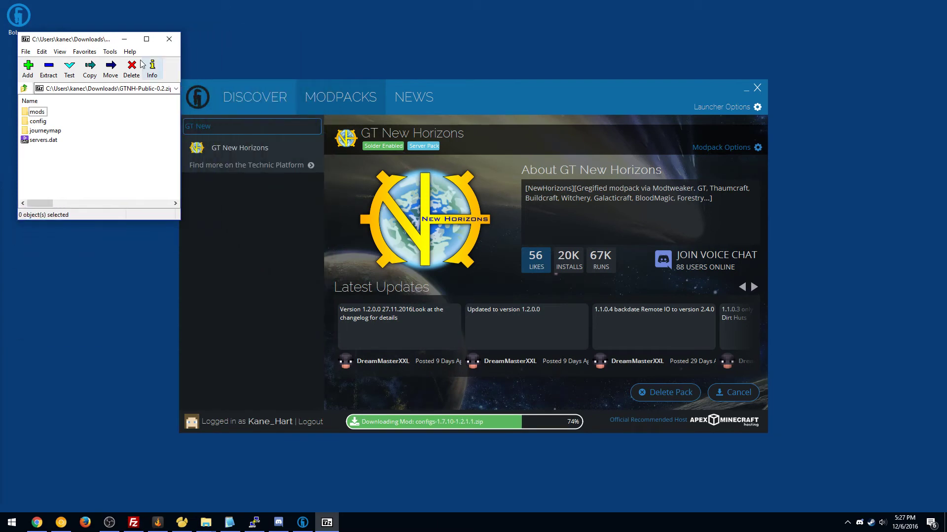
{"action": "left_click_drag", "start_coordinate": [95, 41], "coordinate": [80, 14]}
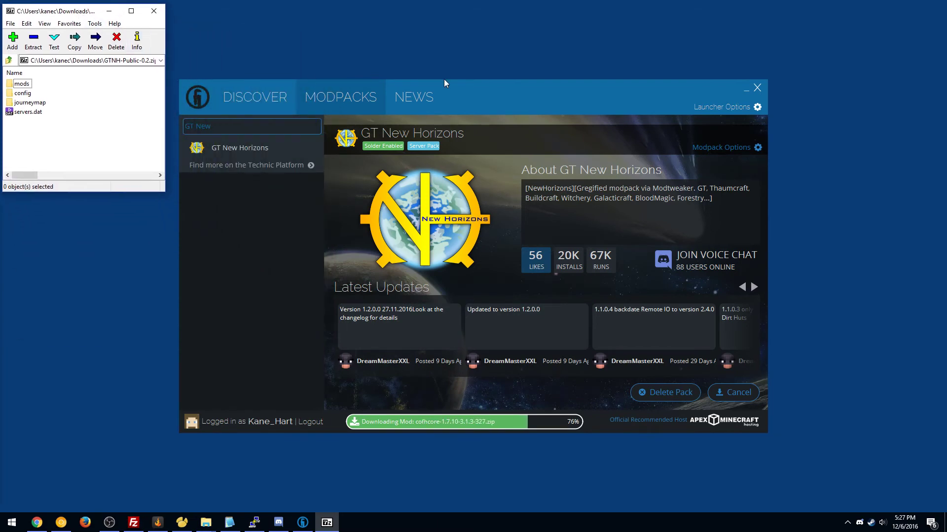
{"action": "left_click_drag", "start_coordinate": [496, 87], "coordinate": [525, 90]}
{"action": "left_click", "coordinate": [664, 68]}
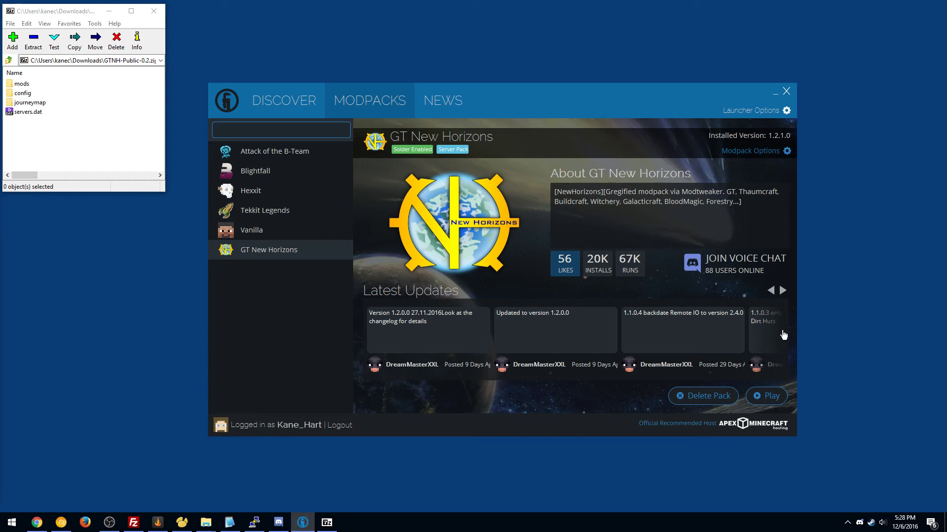
Open the GT New Horizons install folder from Modpack Options
{"action": "left_click", "coordinate": [756, 151]}
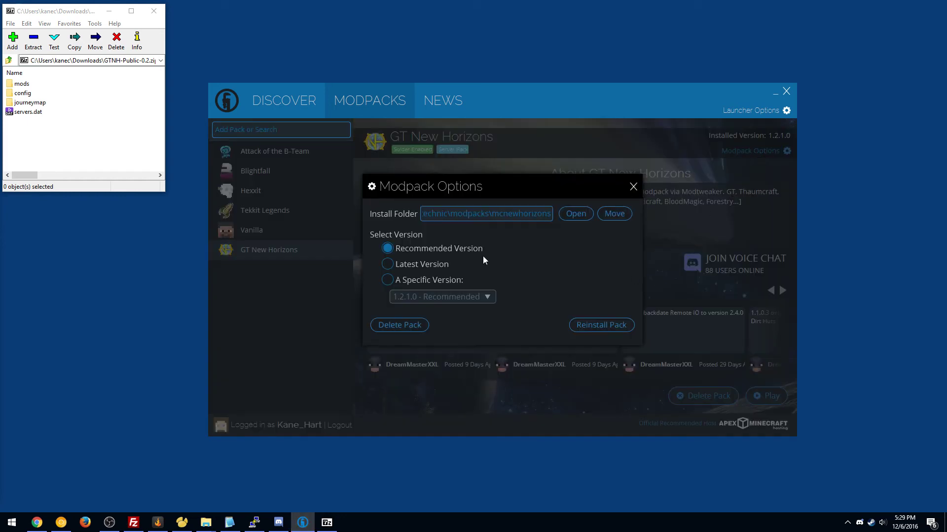
{"action": "left_click", "coordinate": [566, 213]}
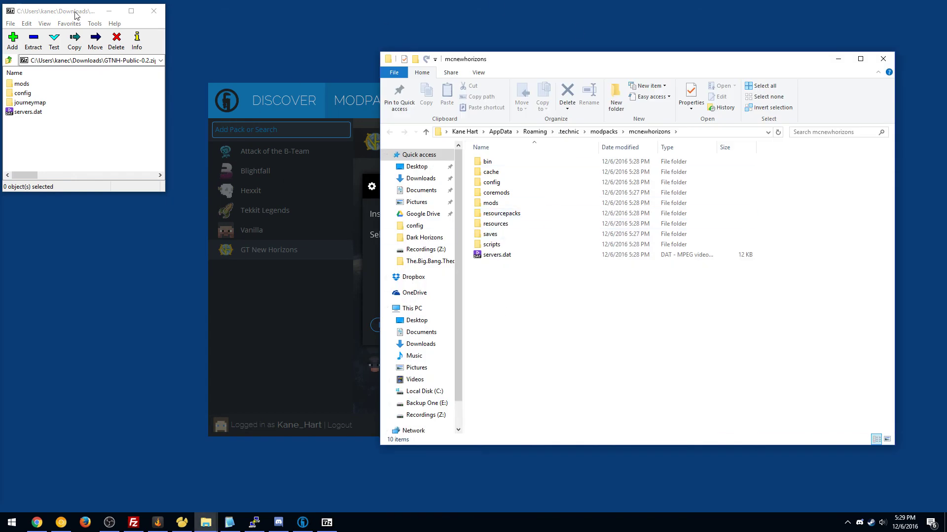
{"action": "left_click_drag", "start_coordinate": [60, 14], "coordinate": [92, 40]}
Copy mods, config, journeymap and servers.dat into mcnewhorizons, replacing files, then close Explorer and 7-Zip
{"action": "left_click_drag", "start_coordinate": [75, 163], "coordinate": [541, 285]}
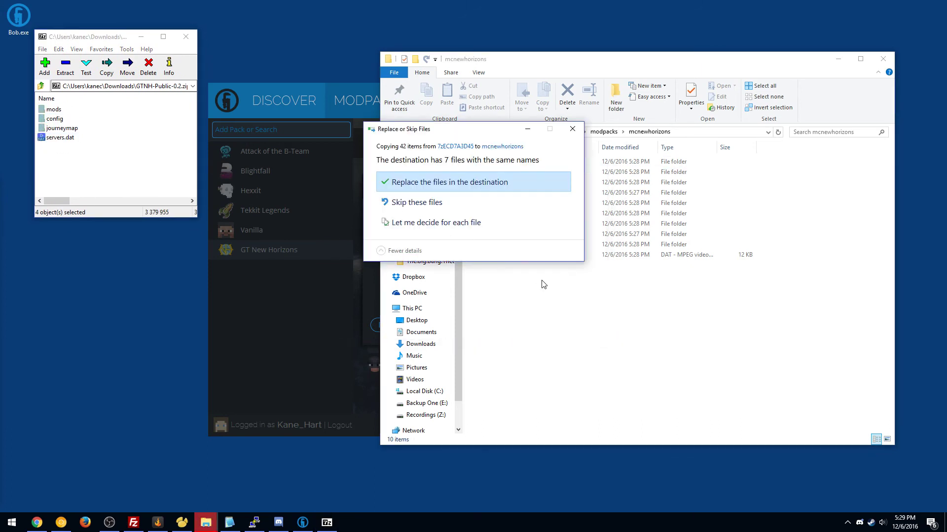
{"action": "left_click", "coordinate": [446, 182]}
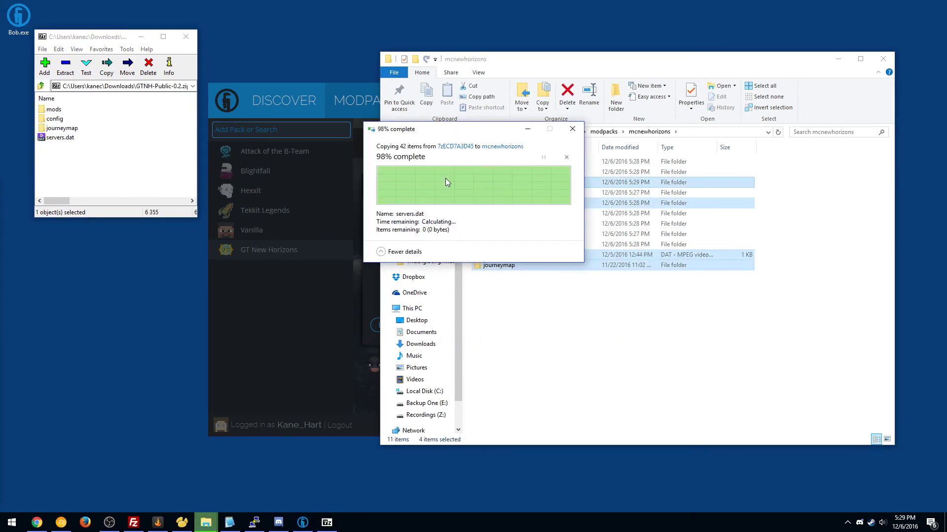
{"action": "left_click", "coordinate": [600, 364]}
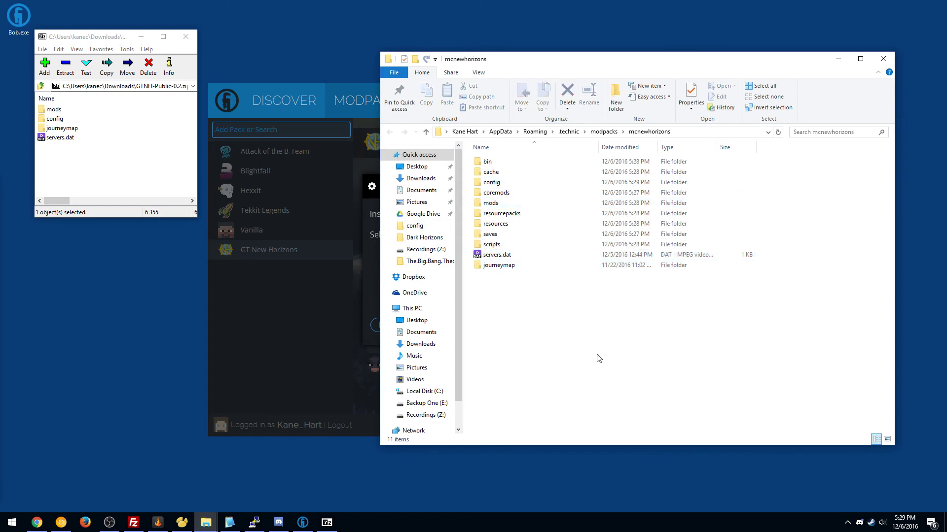
{"action": "left_click", "coordinate": [882, 59]}
{"action": "left_click", "coordinate": [186, 36]}
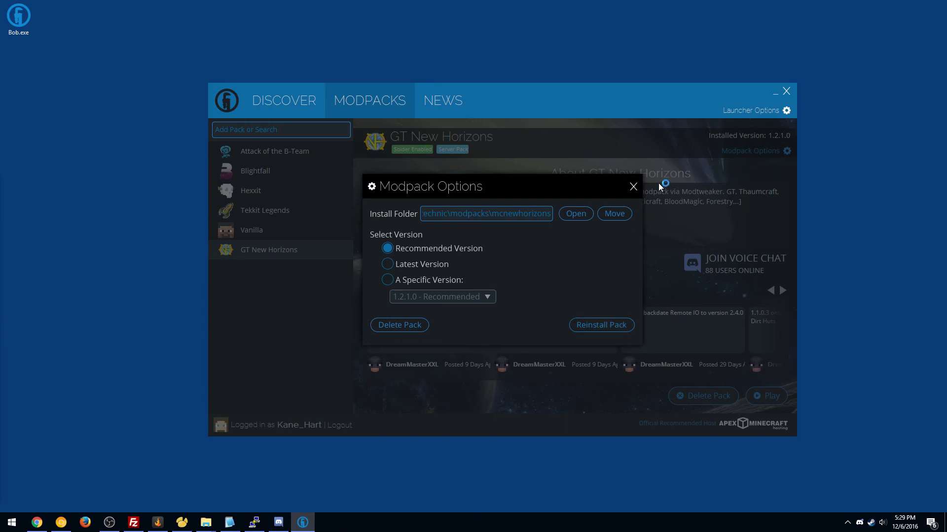
Close Modpack Options and press Play to start GT New Horizons on Minecraft 1.7.10
{"action": "left_click", "coordinate": [633, 188]}
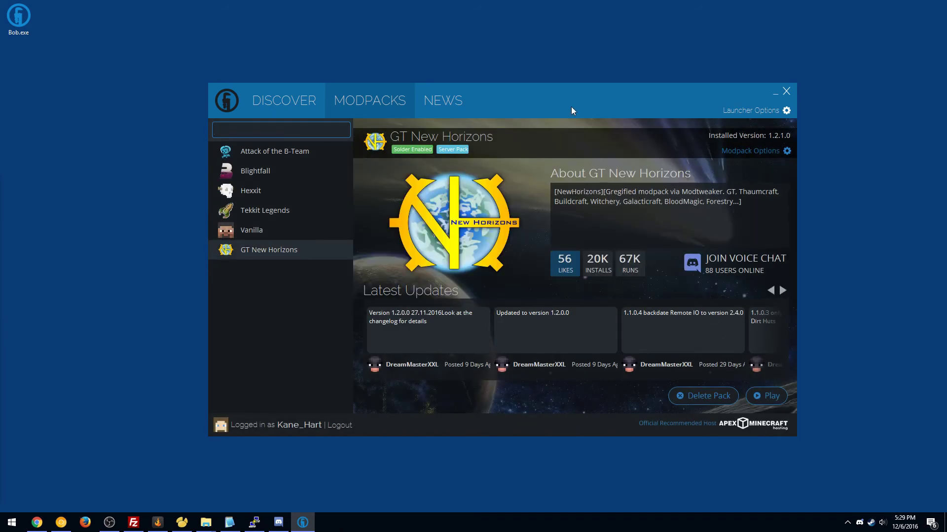
{"action": "left_click_drag", "start_coordinate": [571, 106], "coordinate": [535, 87]}
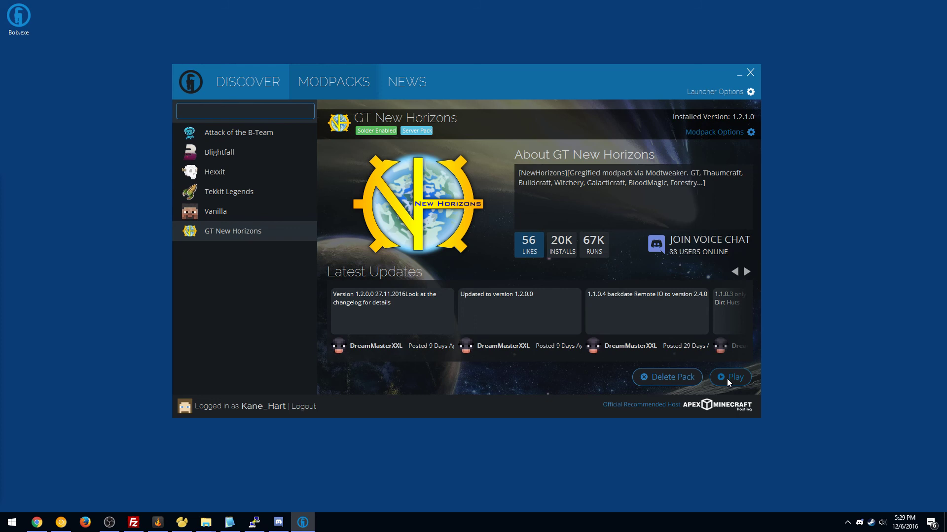
{"action": "left_click", "coordinate": [727, 378]}
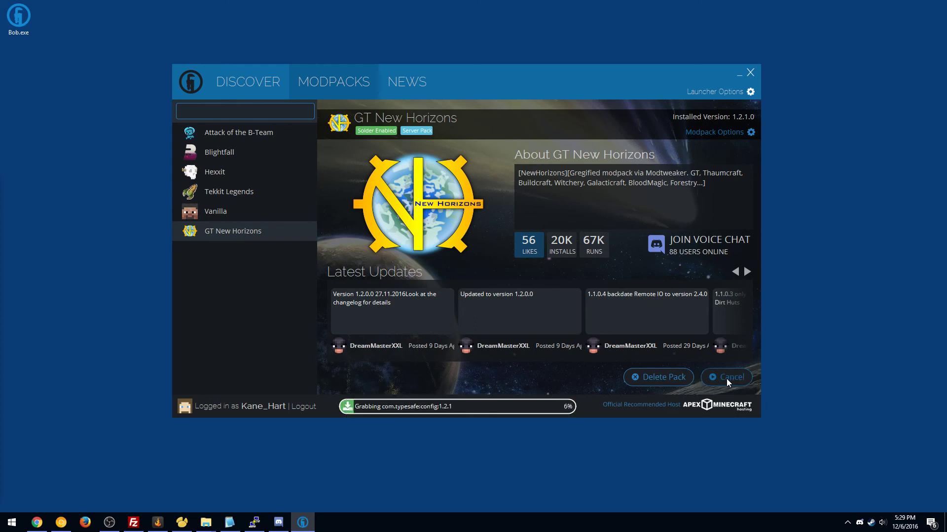